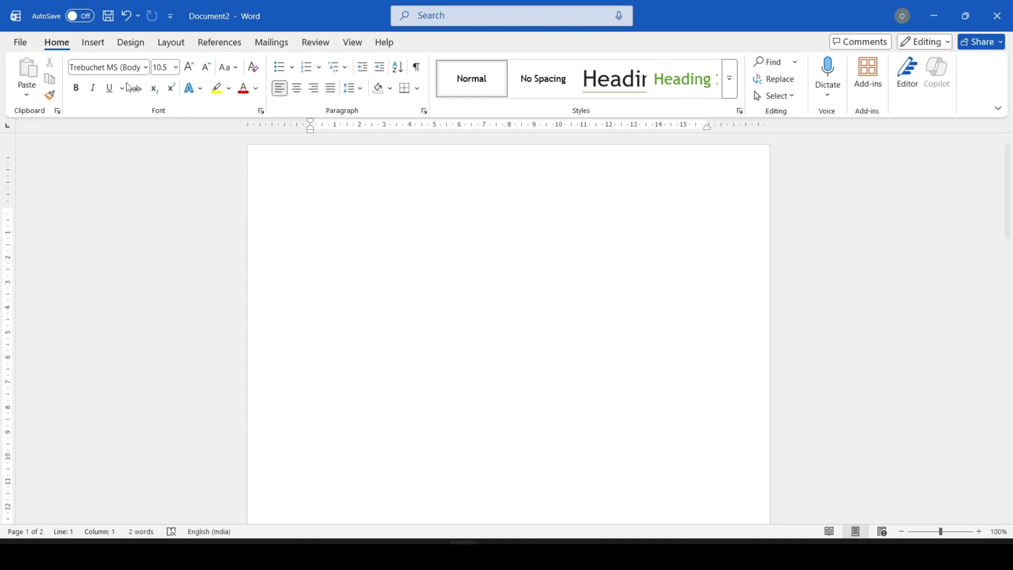
Step: Insert a table with five columns and three rows at the start of the blank page
left_click(99, 44)
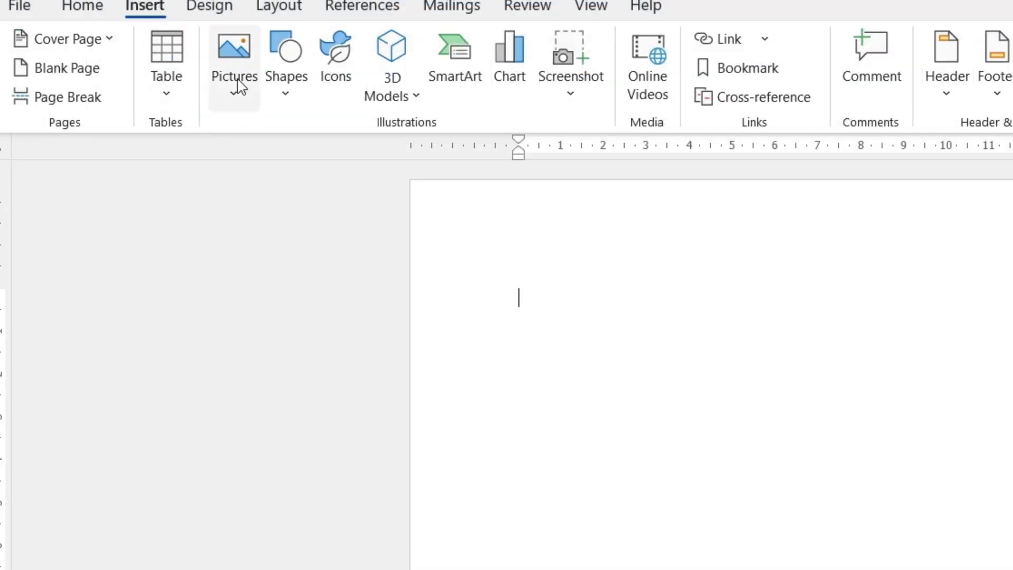
left_click(172, 100)
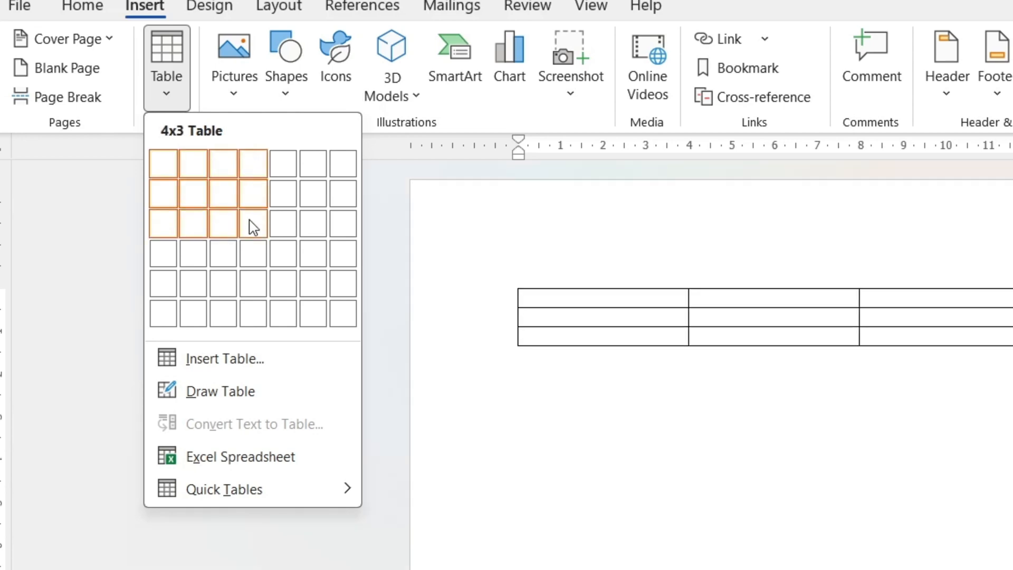
left_click(279, 232)
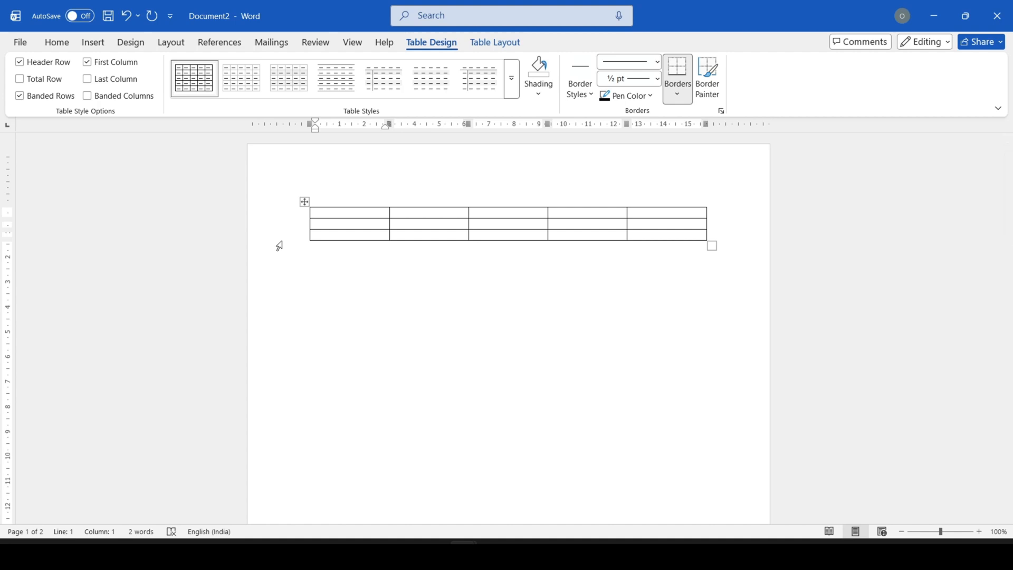
Step: Set up a new table below the first one with 4 columns and 7 rows
left_click(327, 293)
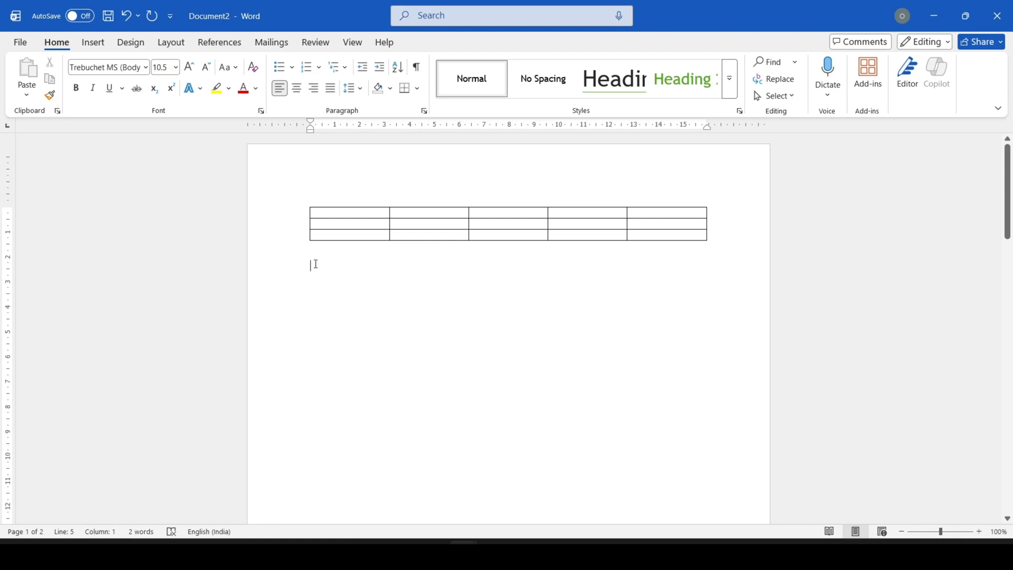
left_click(93, 43)
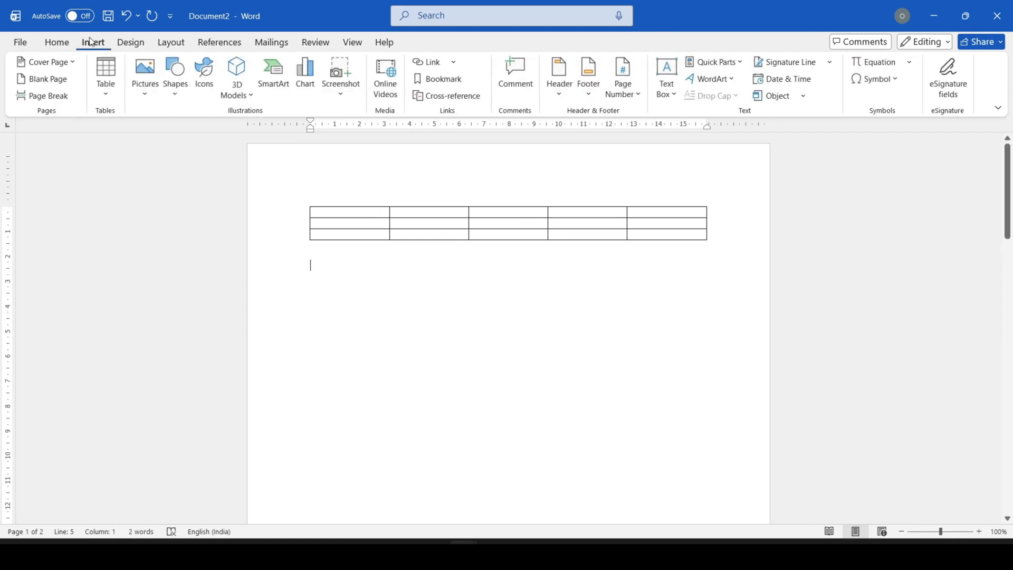
left_click(104, 87)
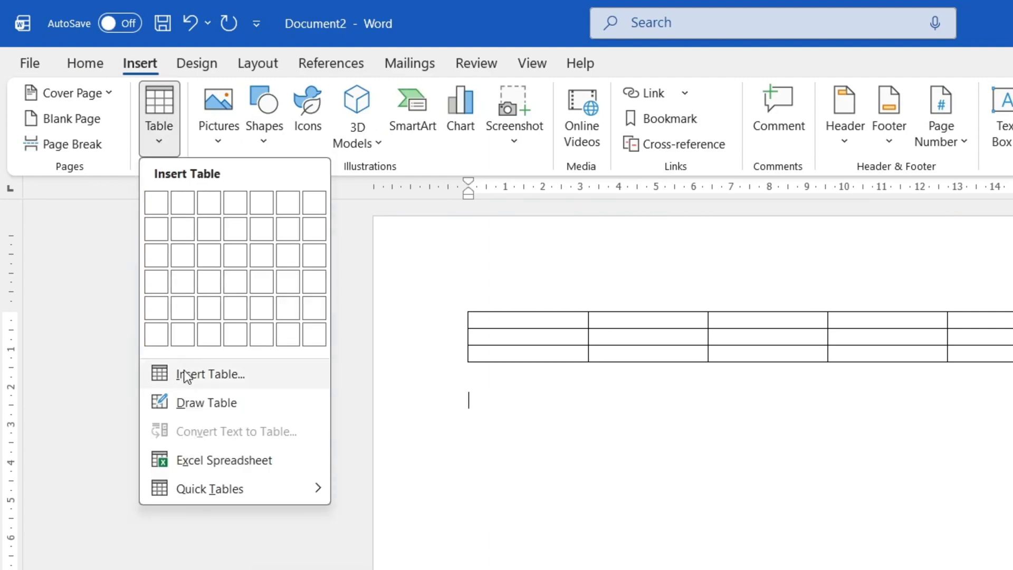
left_click(186, 375)
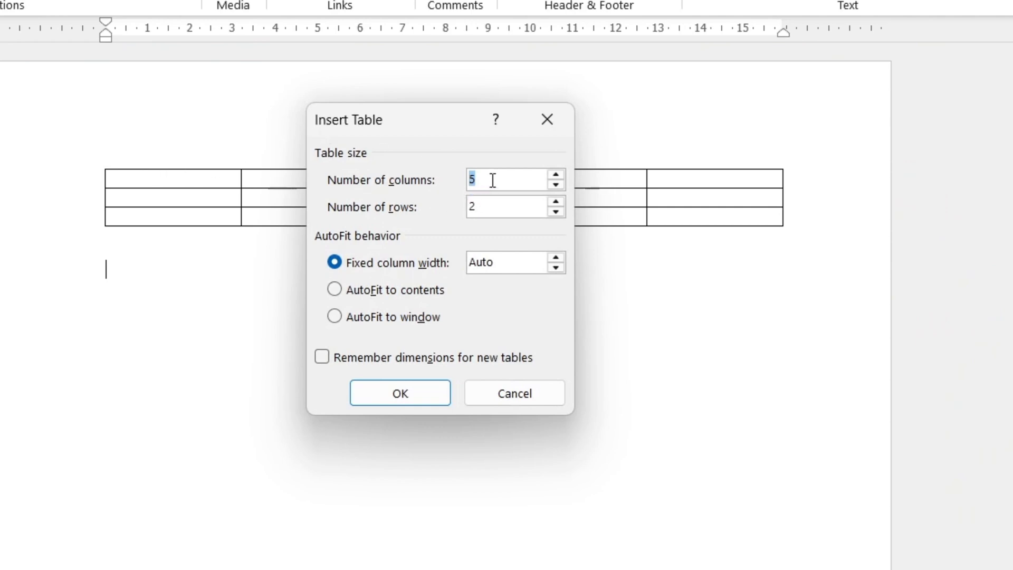
key("BackSpace")
type("4")
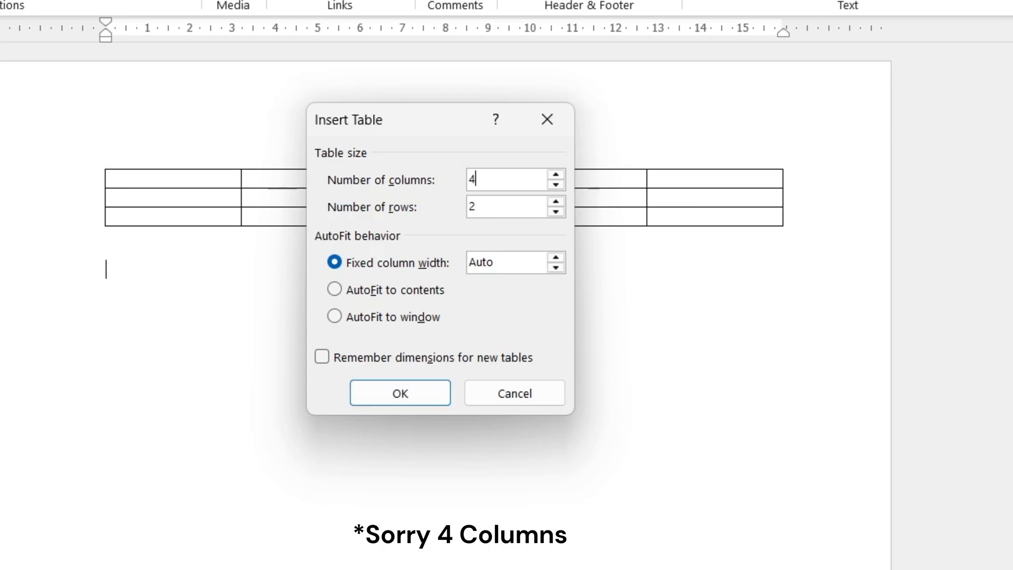
left_click(495, 203)
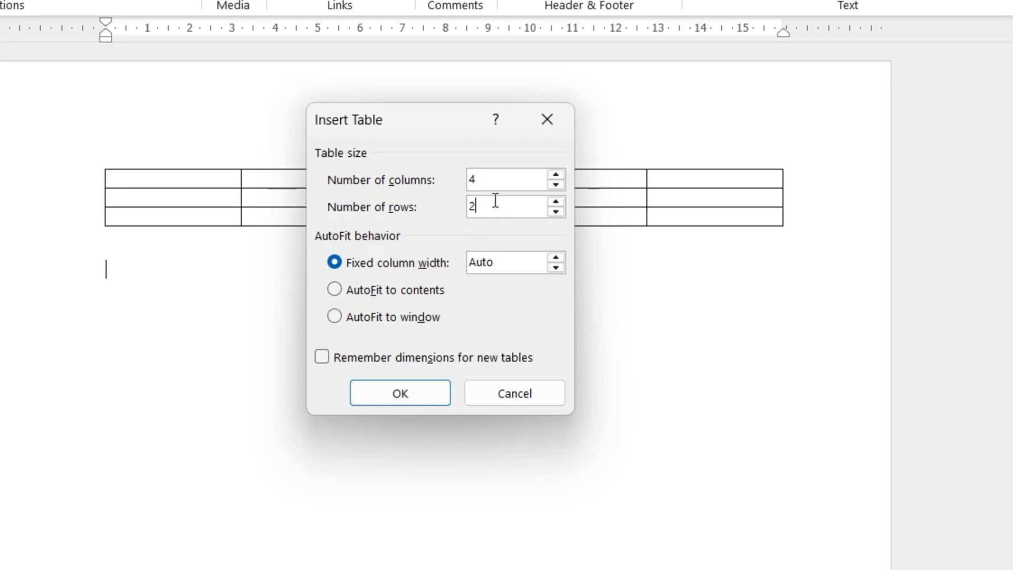
key("BackSpace")
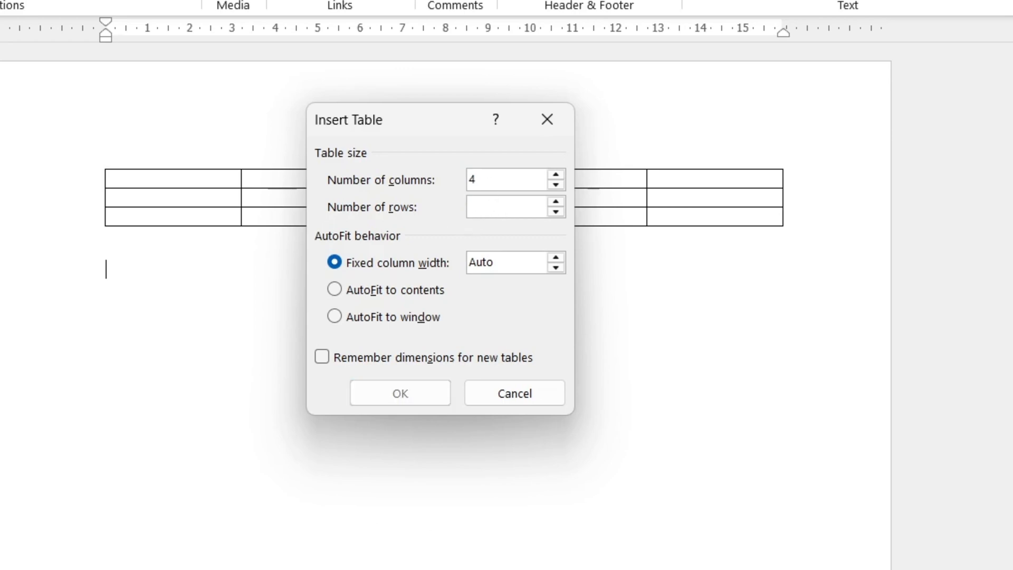
type("7")
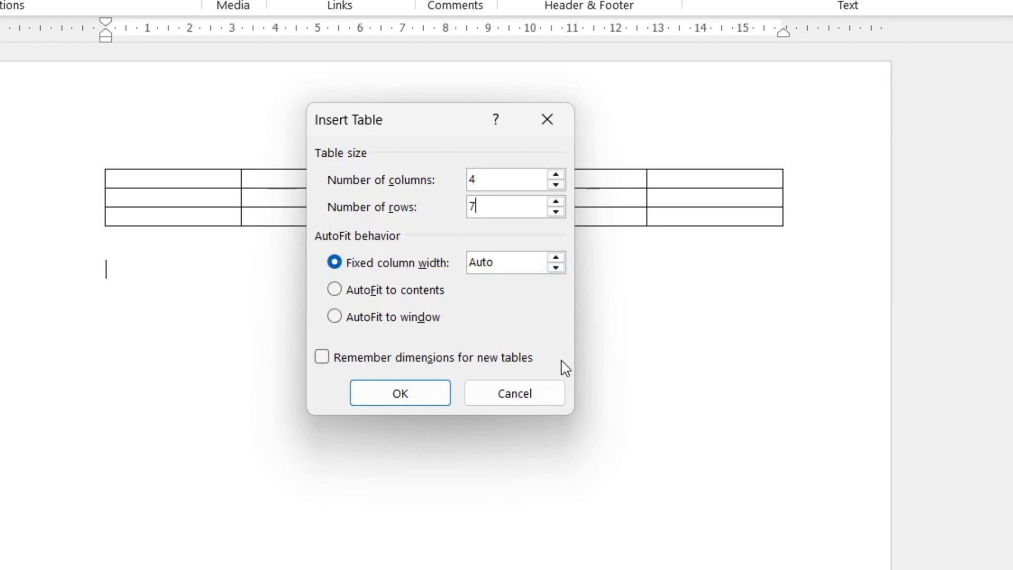
Step: Try larger fixed column widths for the new table and return the width to Auto
left_click(555, 258)
left_click(555, 257)
left_click(555, 258)
left_click(555, 258)
left_click(556, 258)
left_click(556, 268)
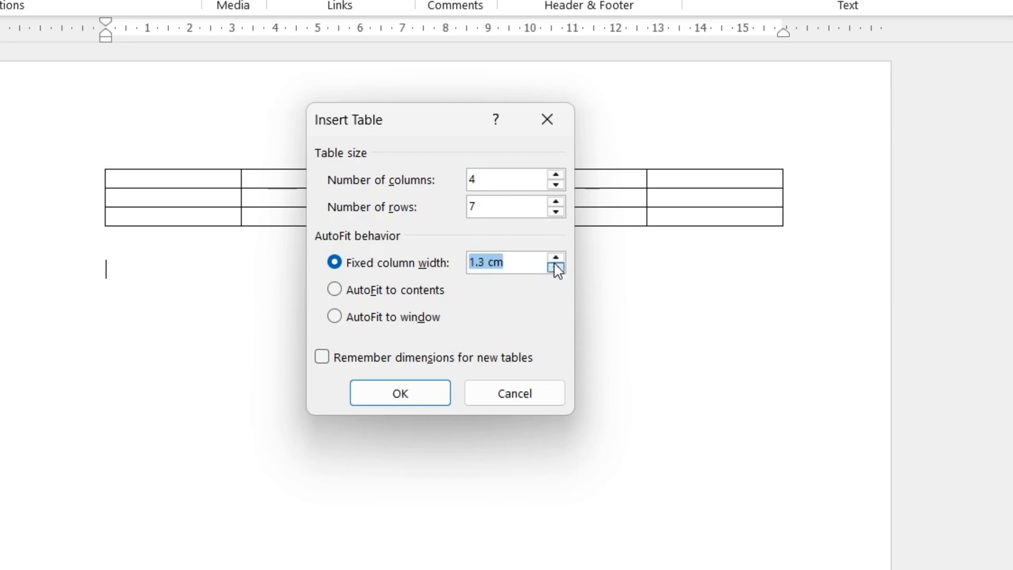
left_click(556, 268)
left_click(556, 267)
left_click(555, 268)
left_click(555, 268)
left_click(556, 268)
left_click(556, 268)
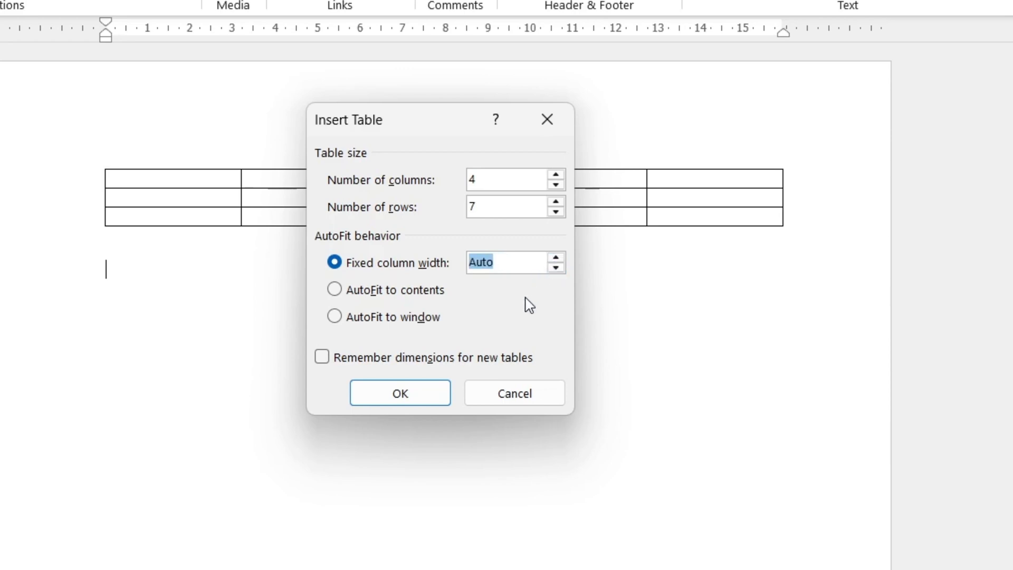
Step: Create the configured table and add one more row after its last row
left_click(435, 398)
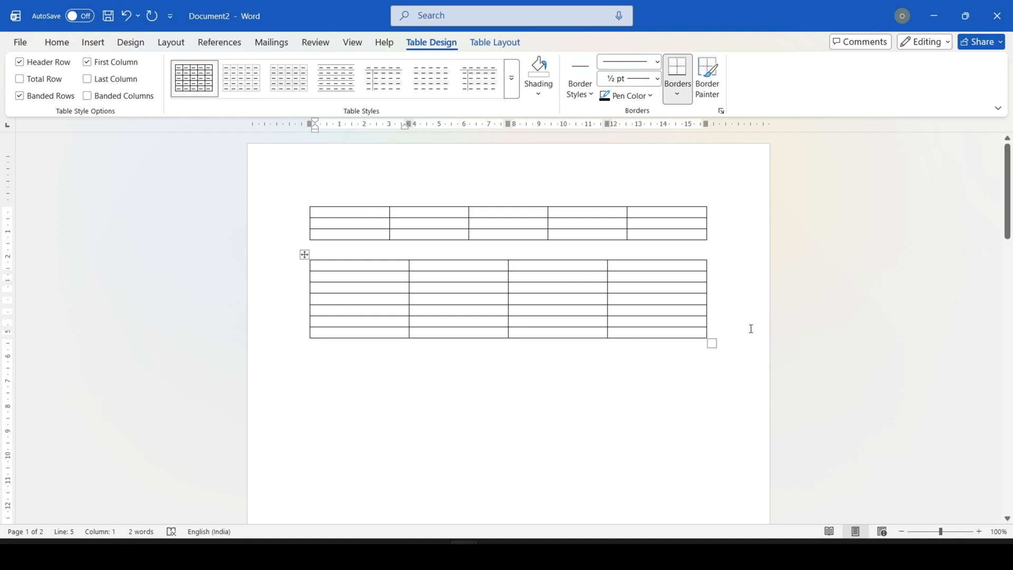
left_click(709, 333)
key("Return")
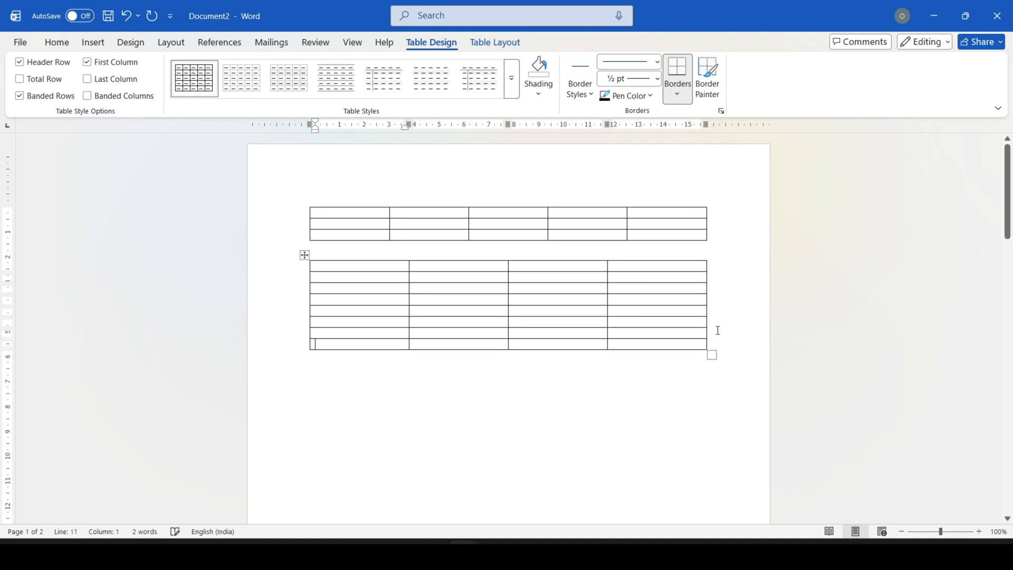
Step: Draw a single-cell table spanning about the full text width below the second table with Draw Table
left_click(317, 375)
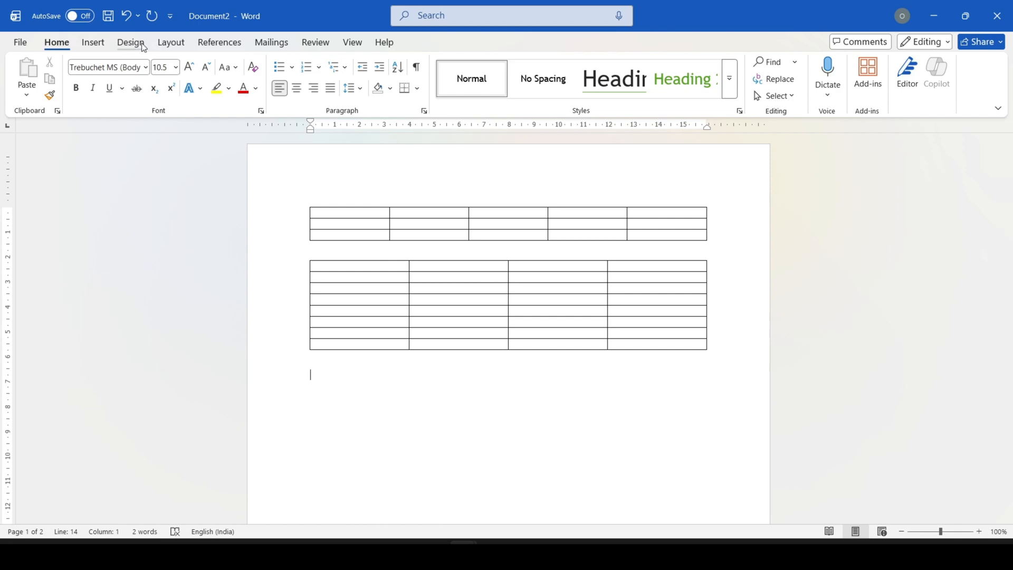
left_click(84, 47)
left_click(103, 83)
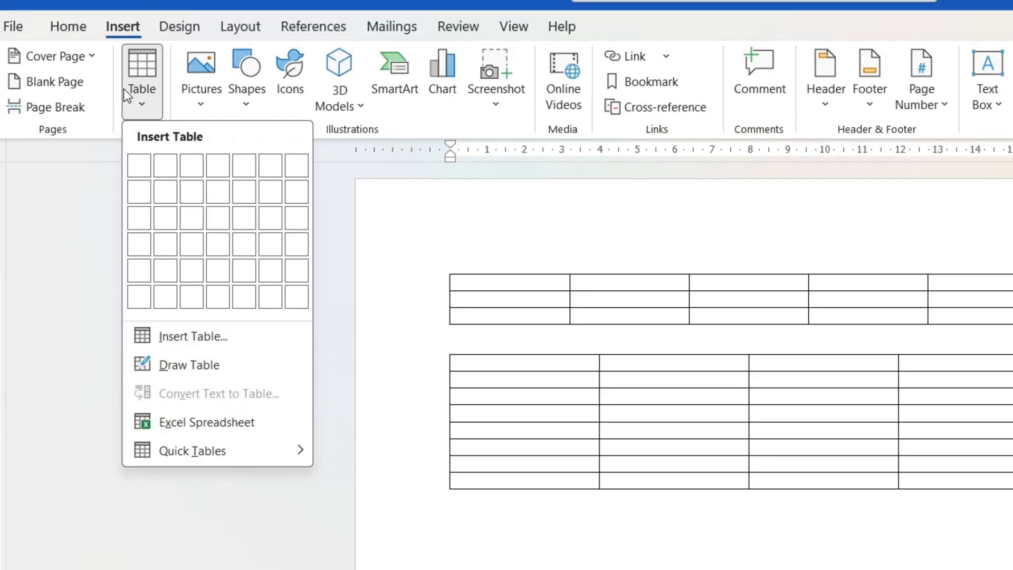
left_click(188, 364)
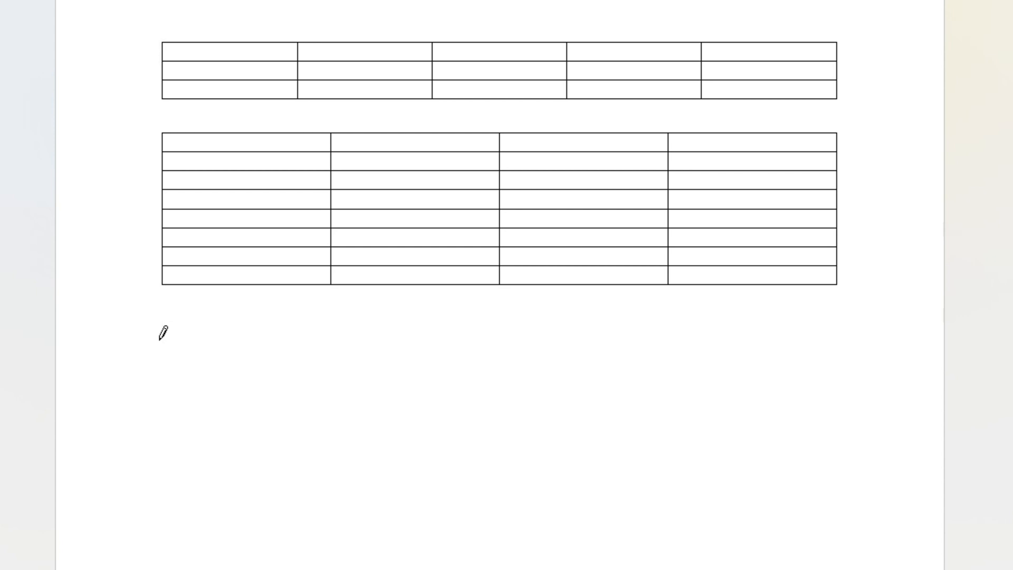
mouse_move(159, 340)
left_mouse_down()
mouse_move(803, 351)
mouse_move(845, 377)
mouse_move(847, 368)
left_mouse_up()
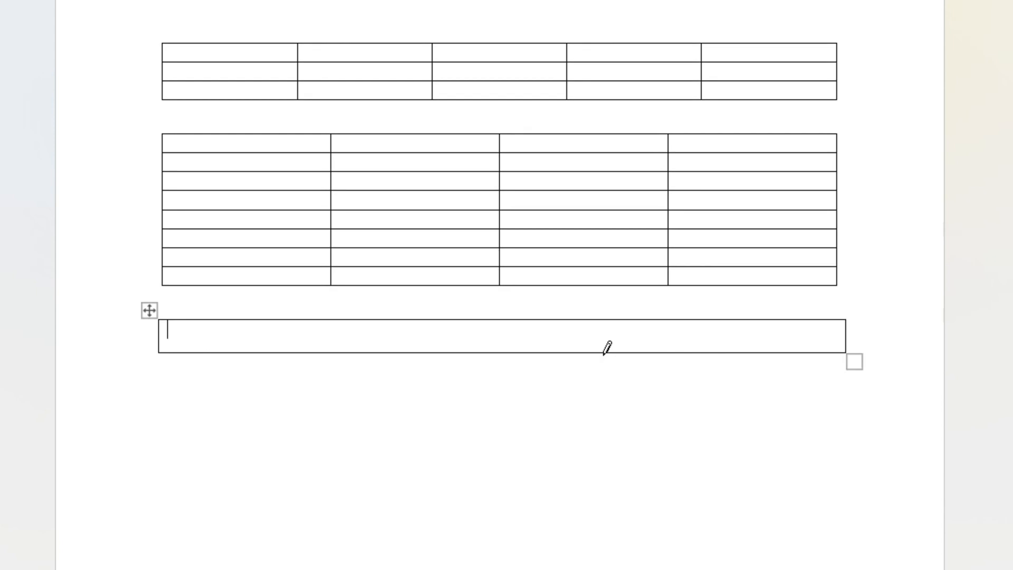
Step: Divide the drawn cell into five columns of uneven width with four vertical lines
left_click_drag(312, 323, 312, 348)
left_click_drag(440, 322, 440, 349)
left_click_drag(509, 320, 509, 351)
left_click_drag(674, 320, 674, 351)
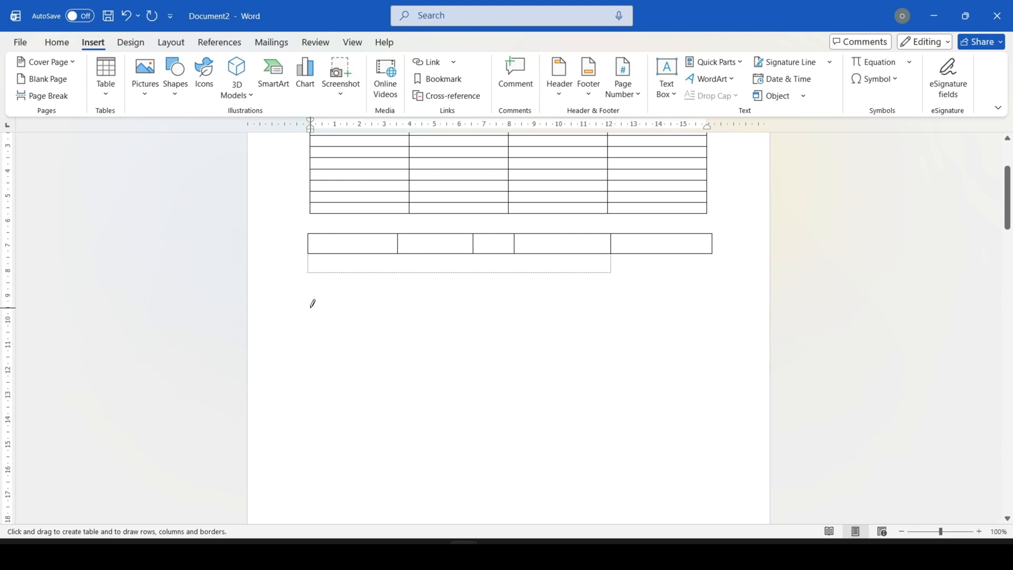
Step: Draw four more irregular table boxes below the five-column row, one about 2.8 cm wide and 1 cm high, and stop drawing
left_click_drag(310, 309, 594, 328)
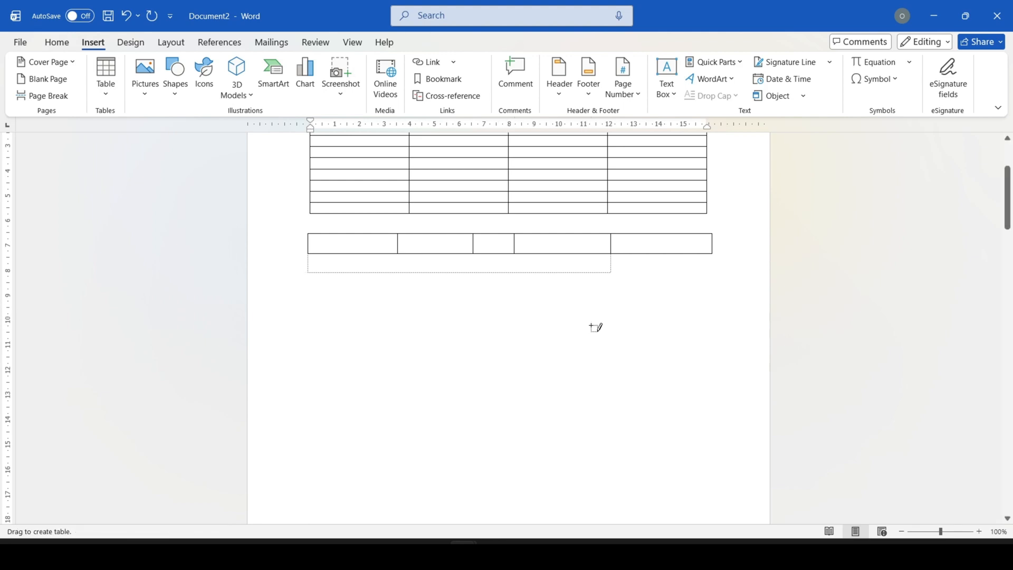
mouse_move(592, 290)
left_mouse_down()
mouse_move(624, 312)
mouse_move(695, 316)
left_mouse_up()
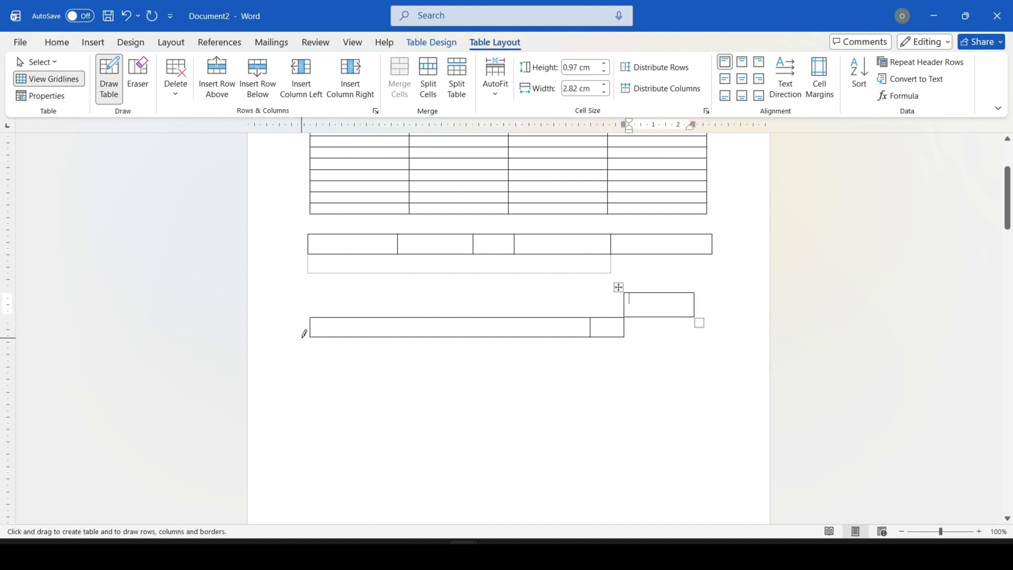
mouse_move(317, 333)
left_mouse_down()
mouse_move(675, 393)
mouse_move(708, 416)
mouse_move(705, 389)
left_mouse_up()
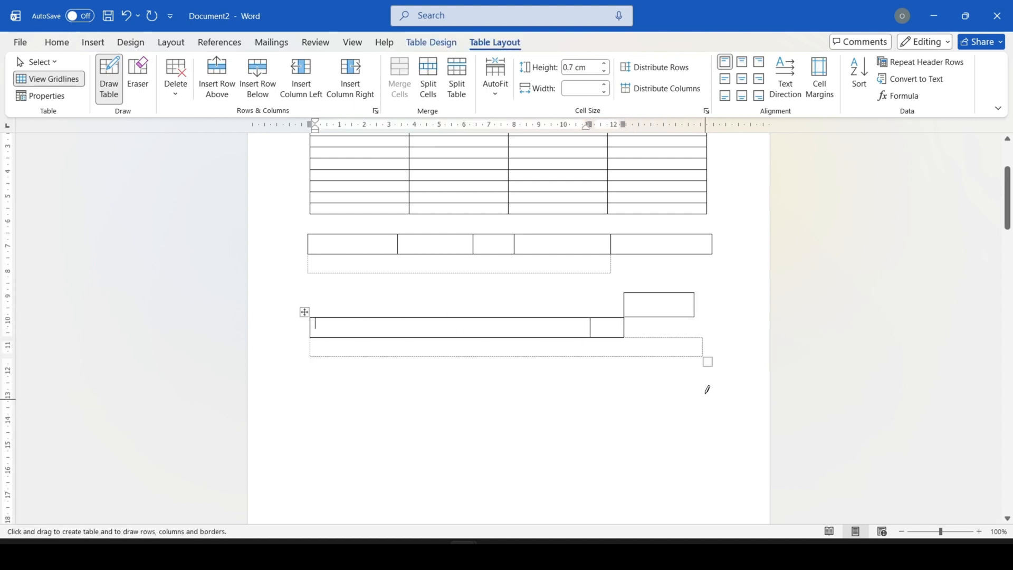
left_click_drag(313, 301, 624, 317)
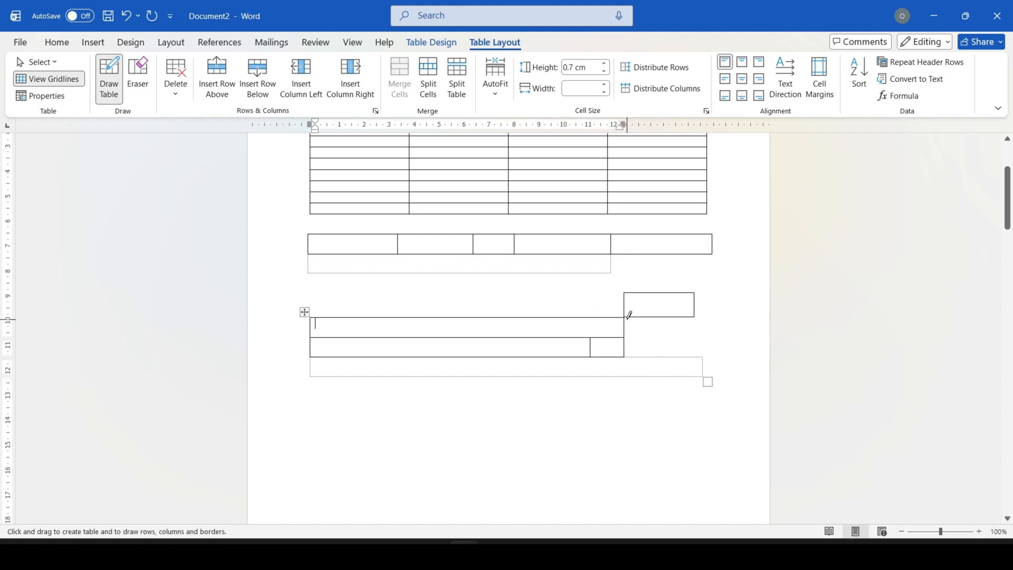
key("Escape")
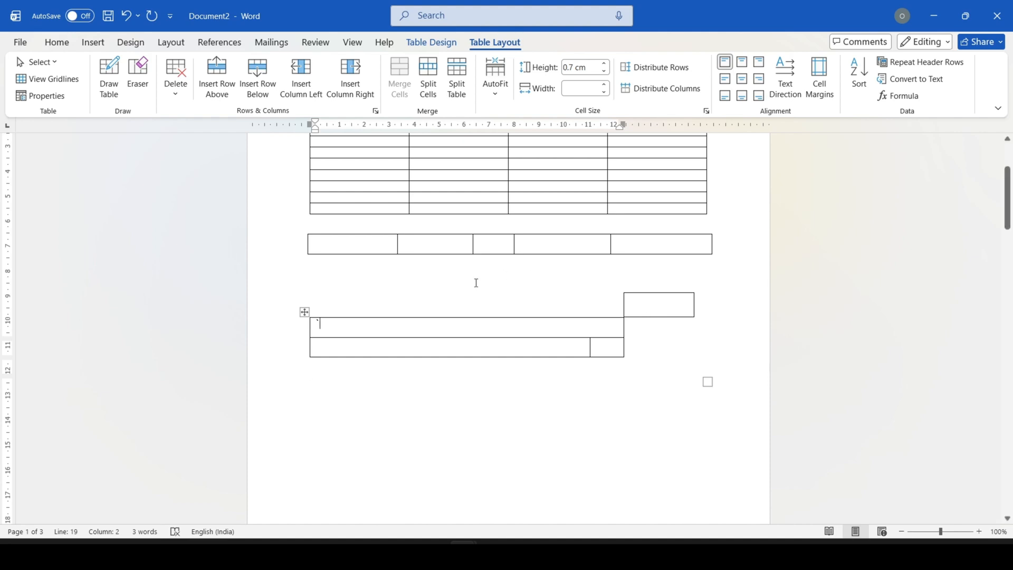
Step: Browse the Quick Tables gallery and insert the Calendar 2 table below the hand-drawn tables
scroll(333, 261, "down", 5)
left_click(324, 222)
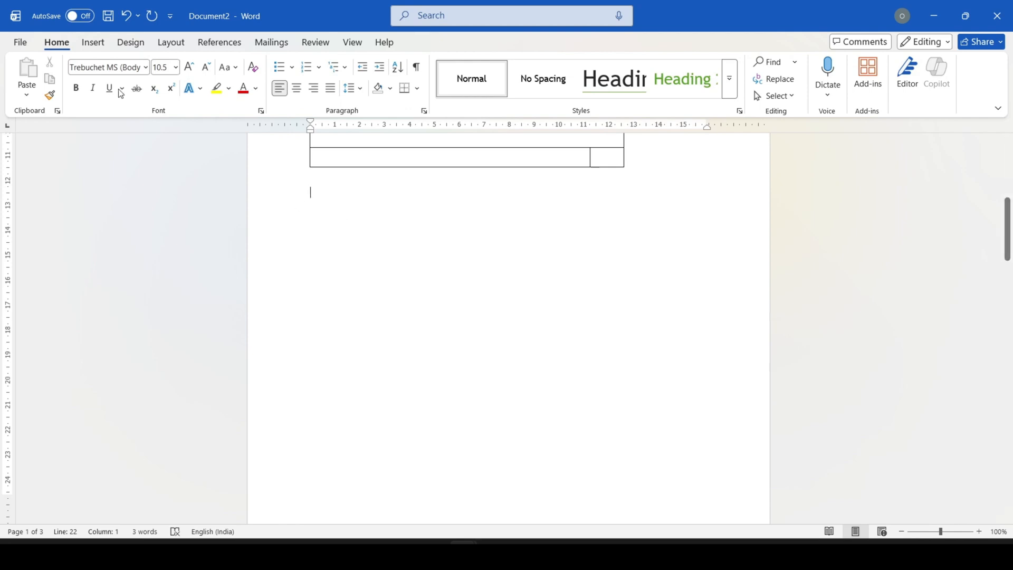
left_click(89, 42)
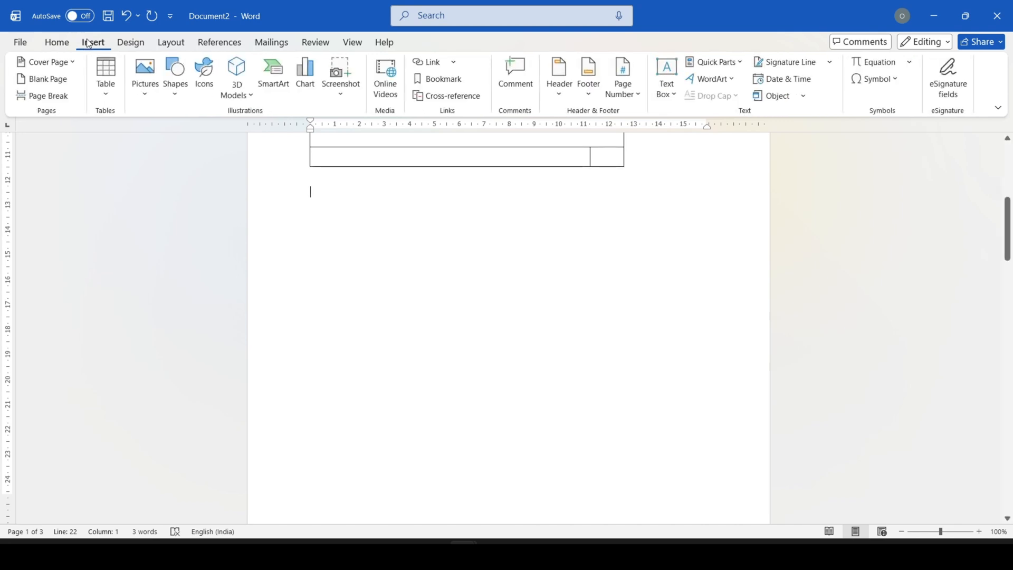
left_click(104, 98)
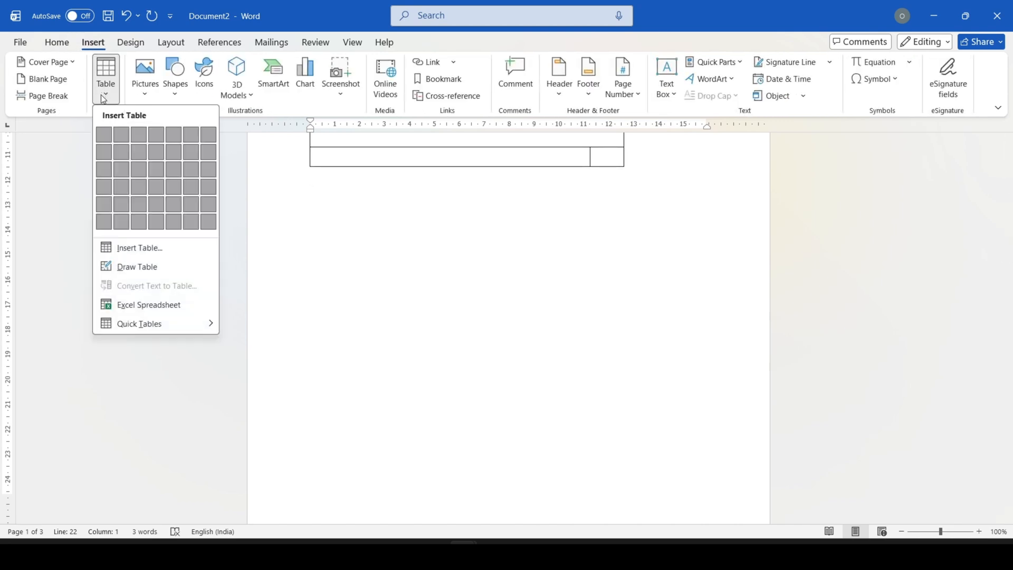
mouse_move(146, 326)
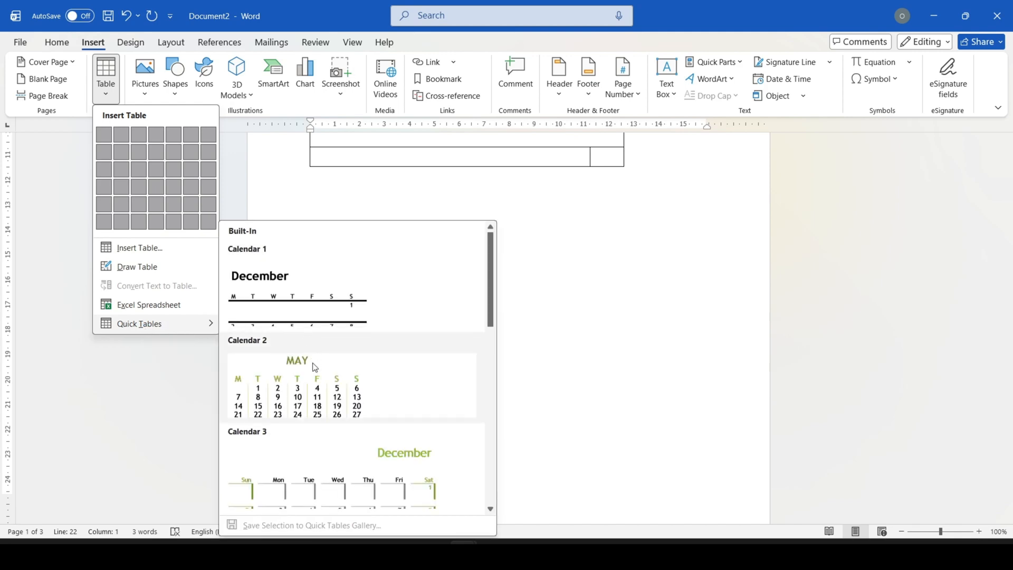
scroll(311, 369, "down", 5)
scroll(309, 359, "up", 5)
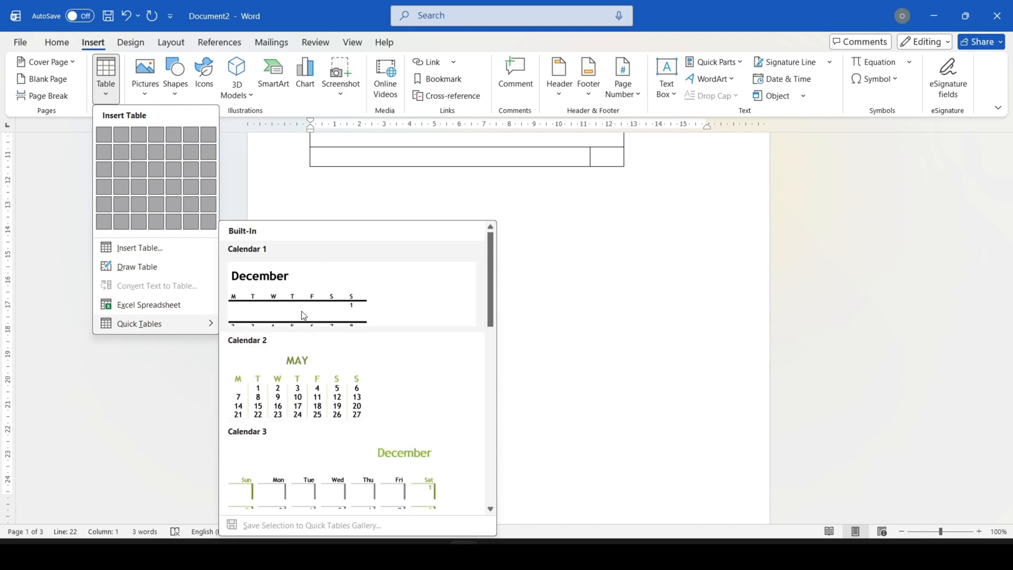
scroll(304, 370, "down", 5)
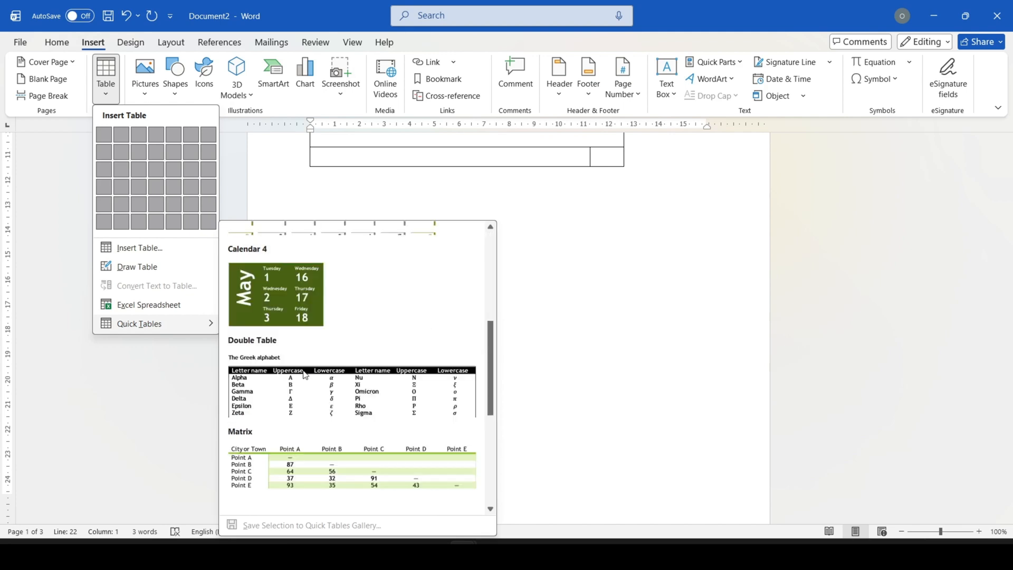
scroll(305, 374, "down", 3)
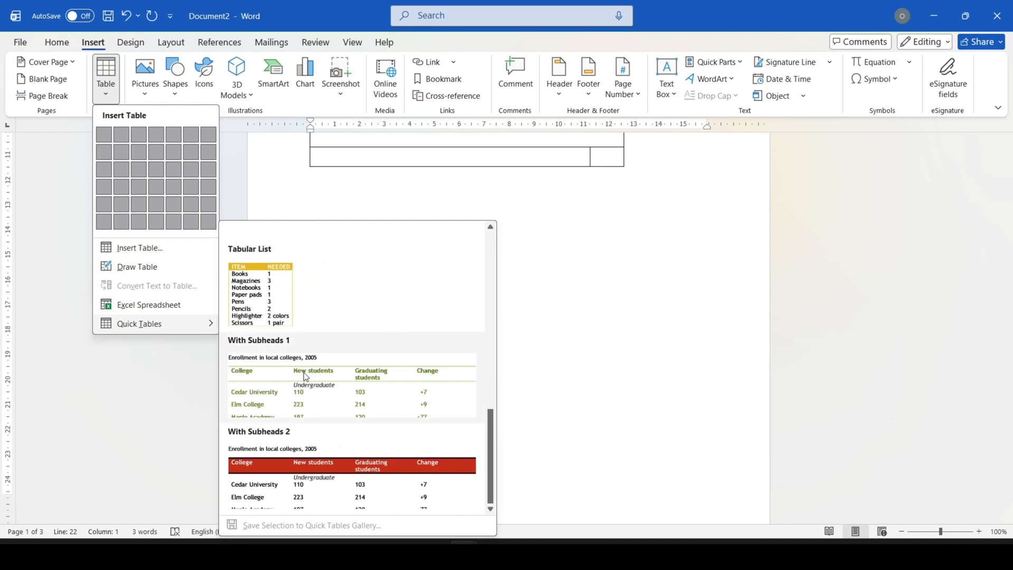
scroll(321, 378, "up", 6)
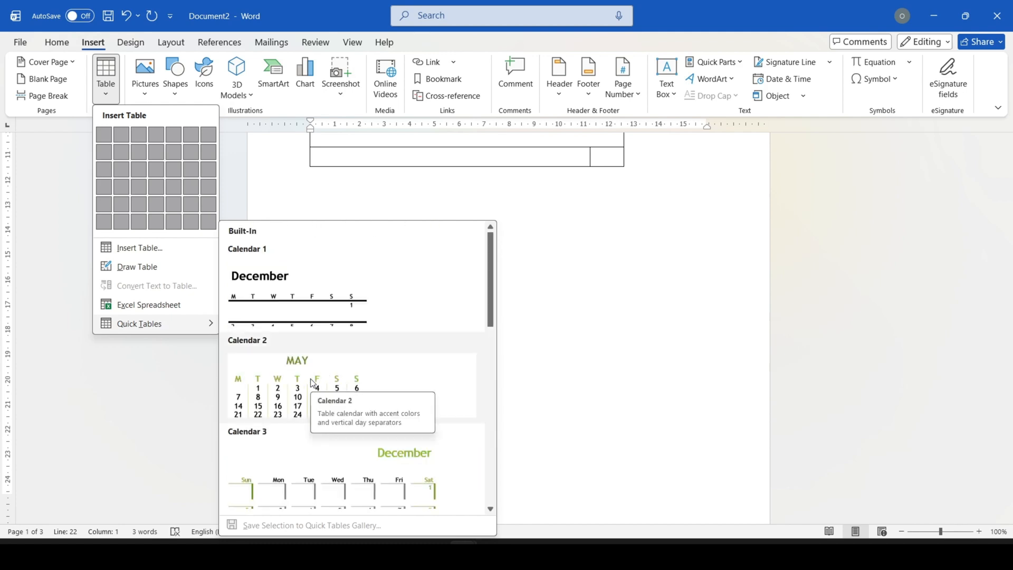
left_click(317, 378)
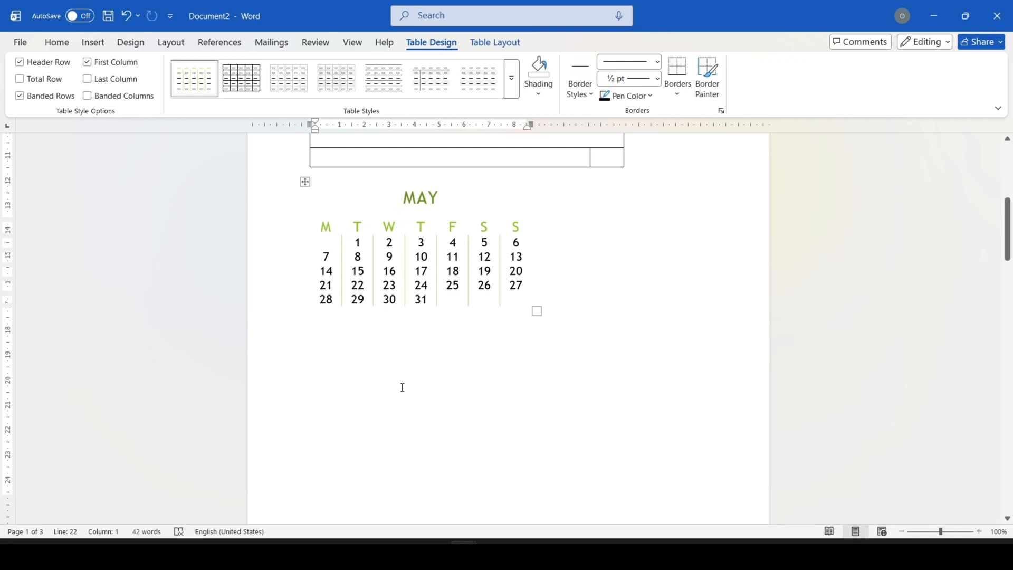
Step: Convert the "Name,Age,City,Address,Mobile No." line on the third page into a 5-column table separated at commas, with Auto column width
scroll(388, 417, "down", 5)
scroll(388, 432, "down", 13)
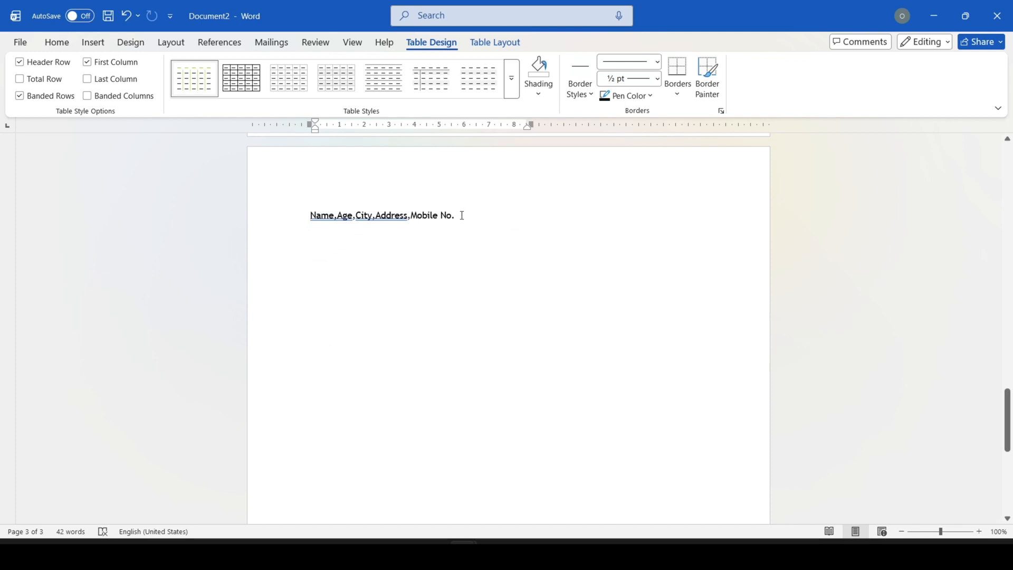
left_click_drag(463, 218, 291, 210)
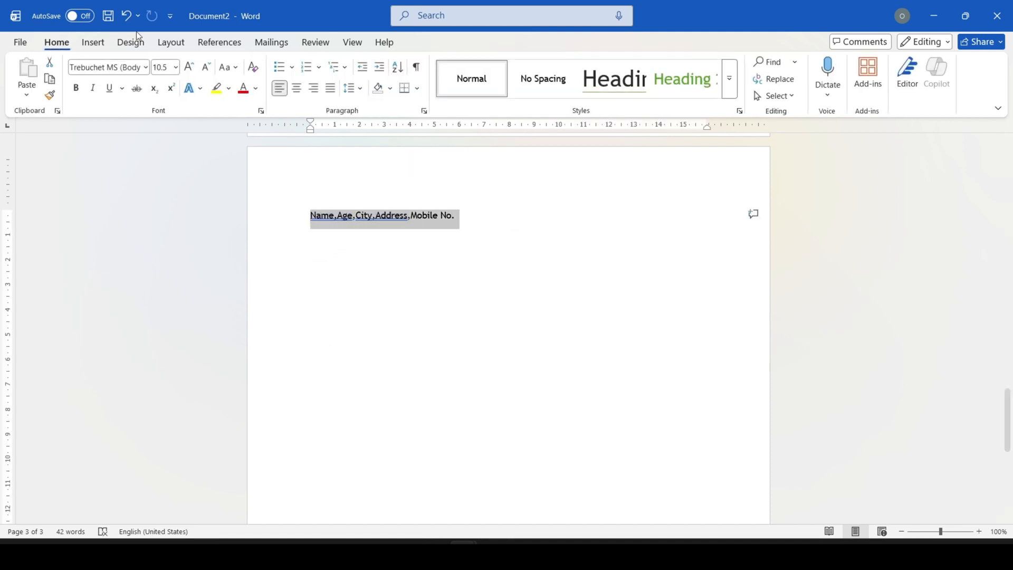
left_click(93, 42)
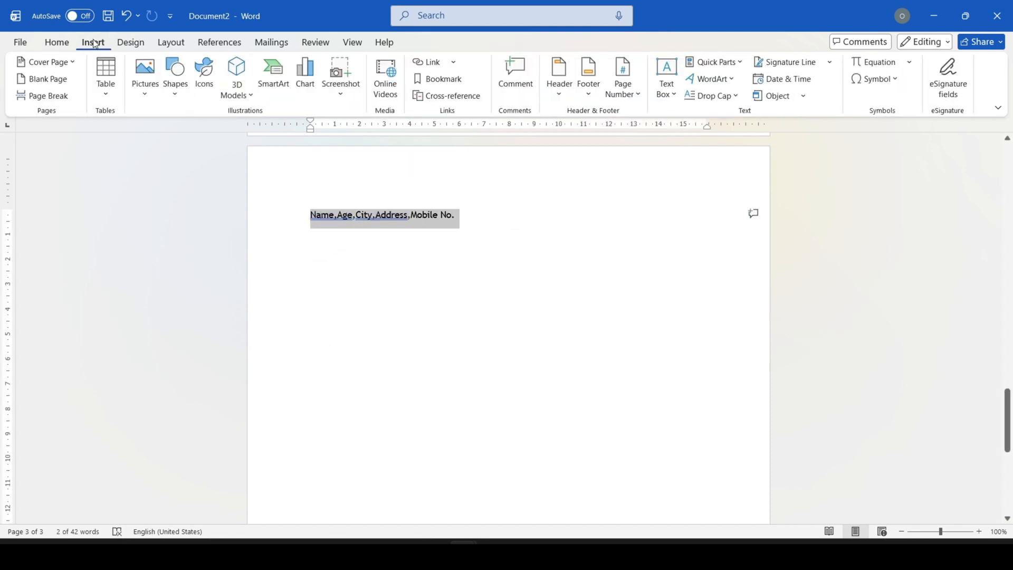
left_click(104, 94)
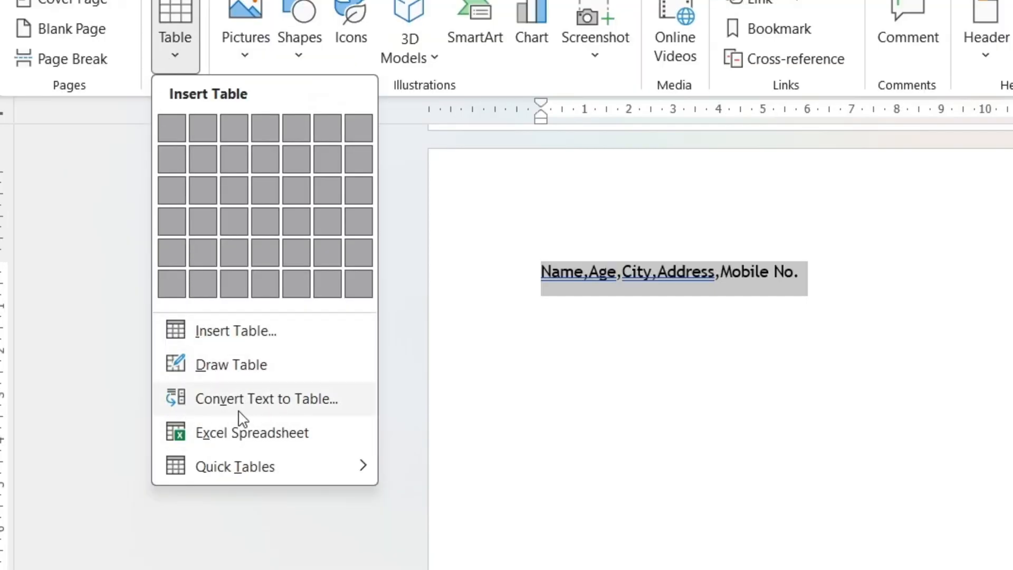
left_click(285, 400)
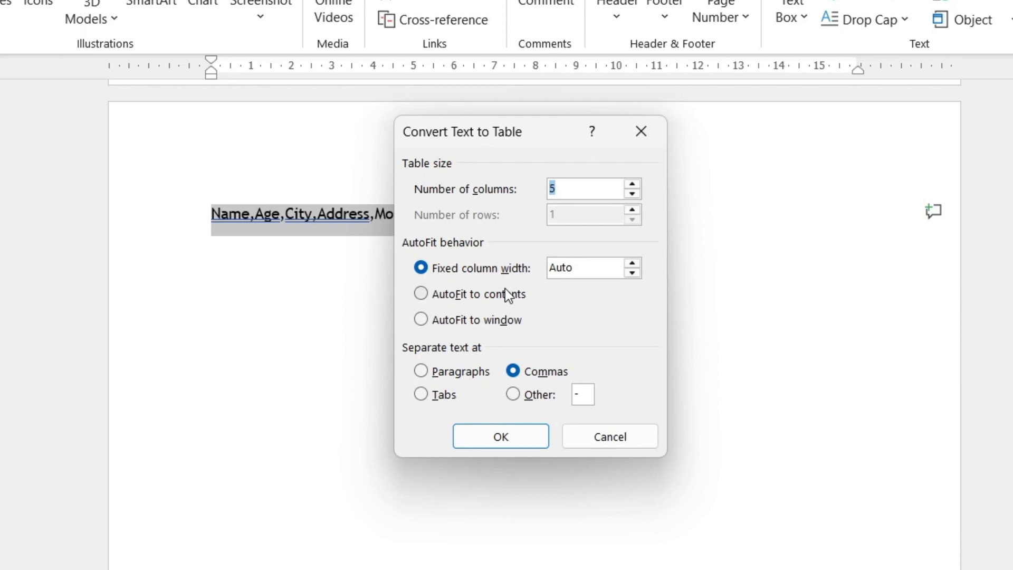
left_click(493, 436)
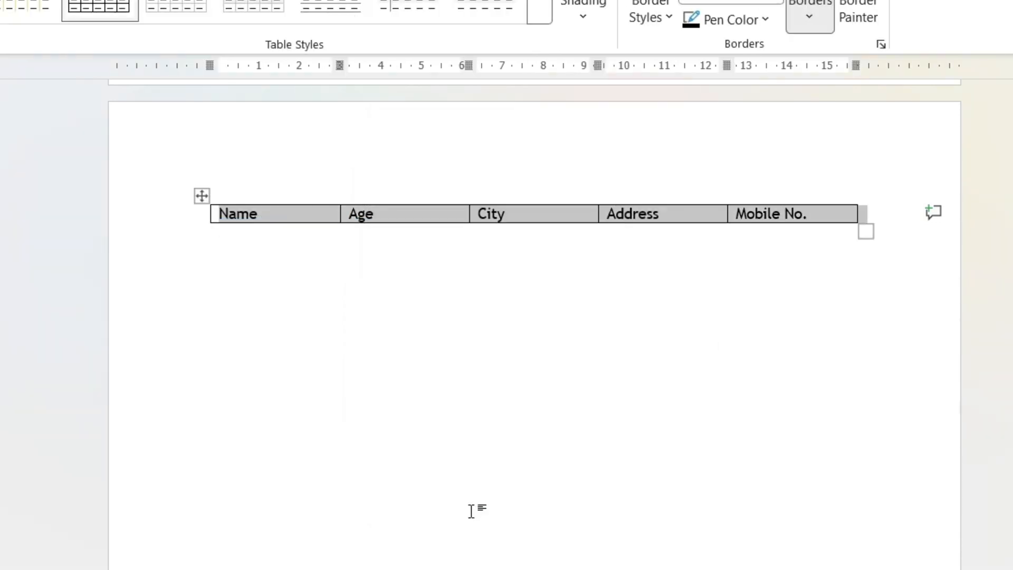